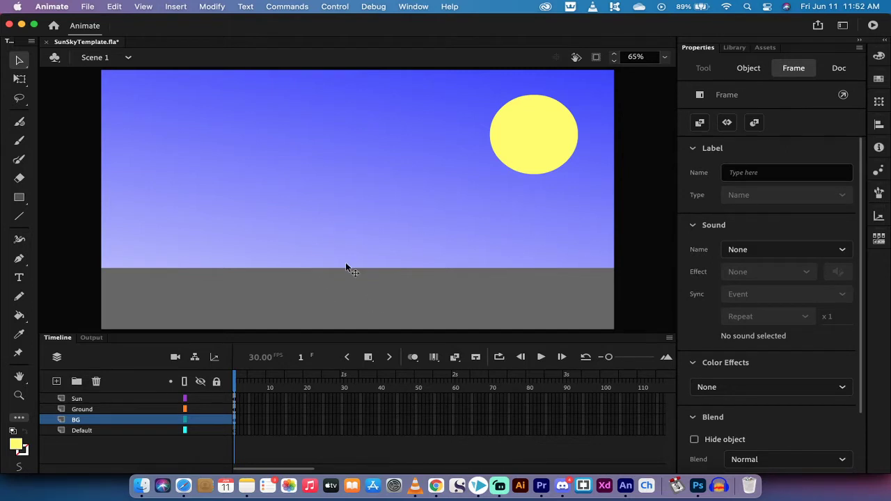
# Step: Select the Sun layer in the Timeline so it is the active layer
pyautogui.click(87, 401)
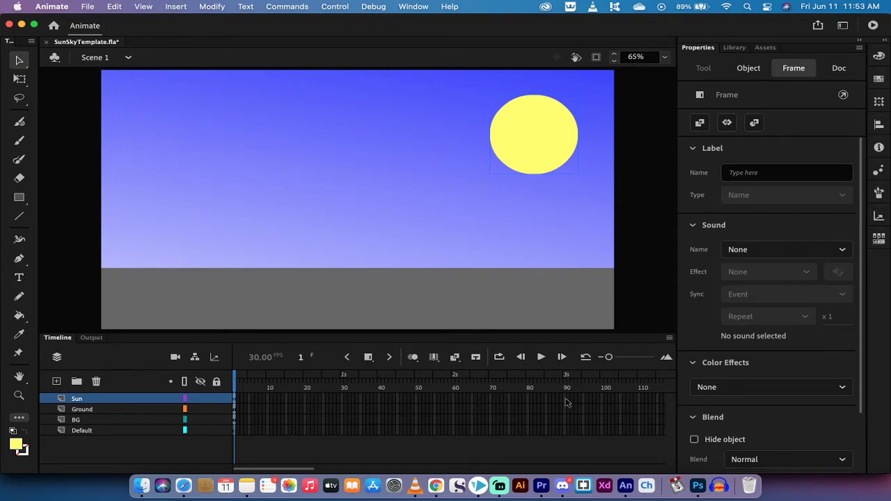
# Step: Extend the Sun, Ground, BG and Default layers to frame 90
pyautogui.click(566, 402)
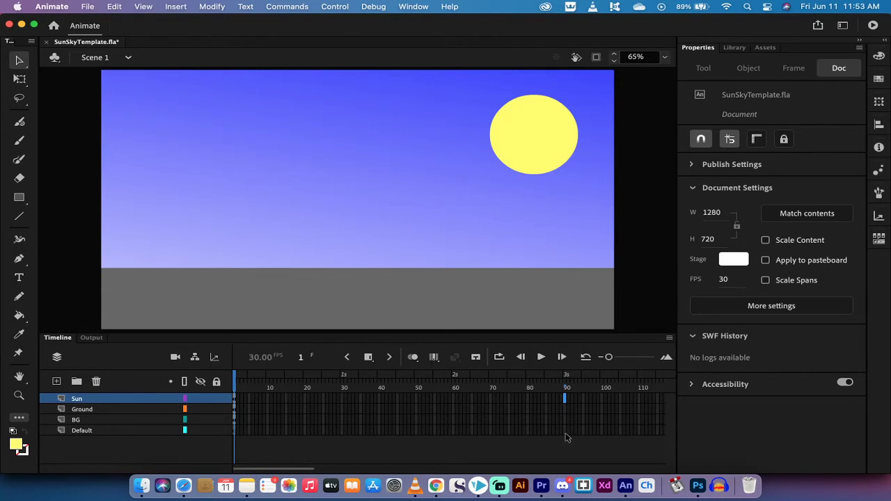
pyautogui.keyDown('shift'); pyautogui.click(566, 434); pyautogui.keyUp('shift')
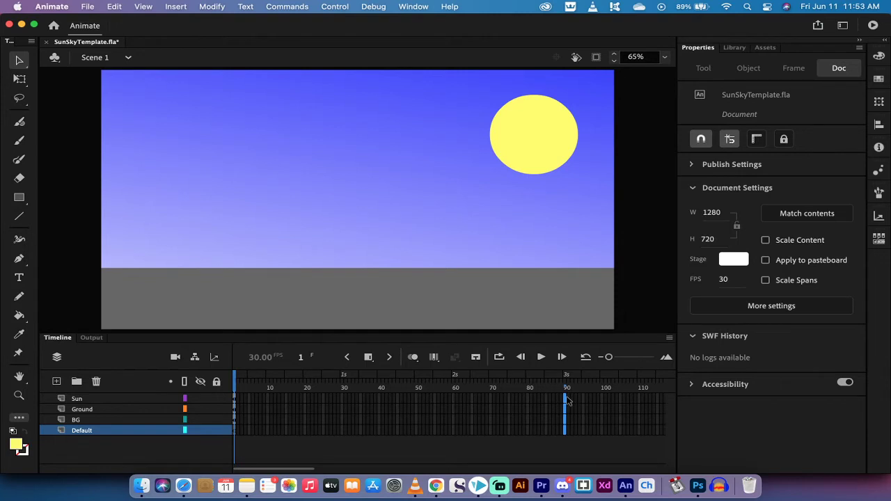
pyautogui.click(369, 358)
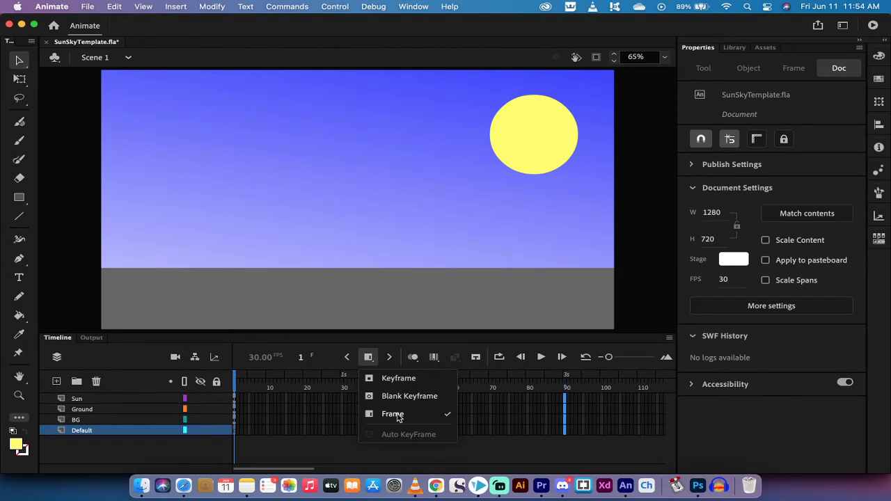
pyautogui.click(394, 415)
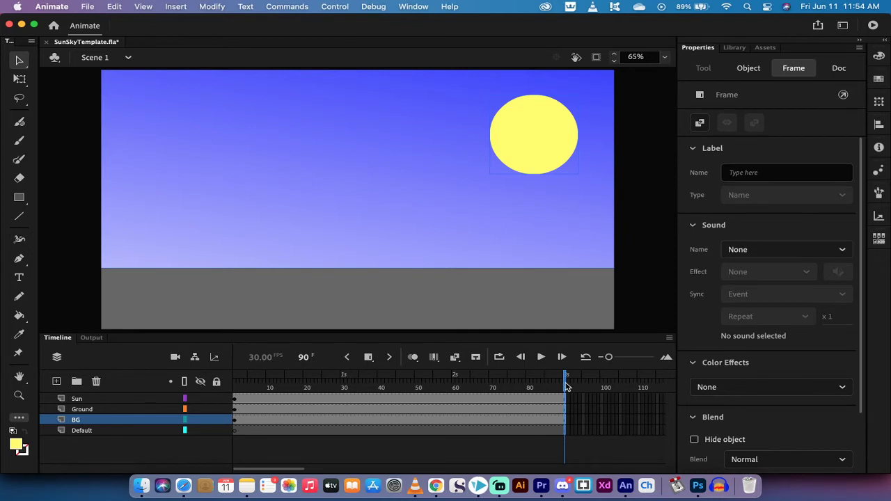
# Step: Add two extra frames beyond frame 90, then move the playhead to frame 30
pyautogui.moveTo(566, 386); pyautogui.dragTo(237, 439)
pyautogui.click(237, 439)
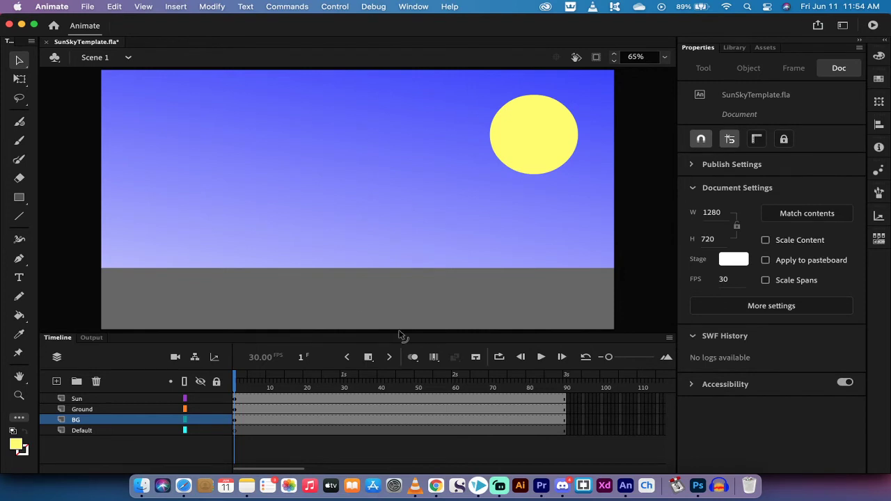
pyautogui.click(369, 359)
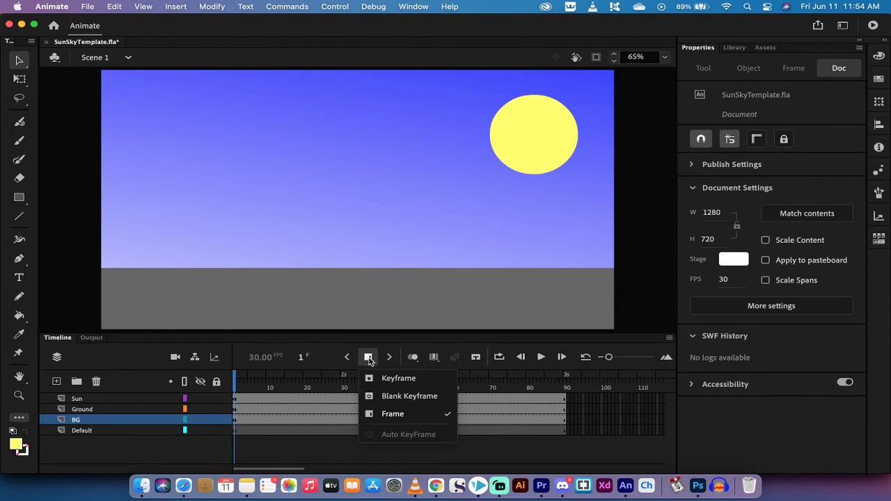
pyautogui.click(369, 358)
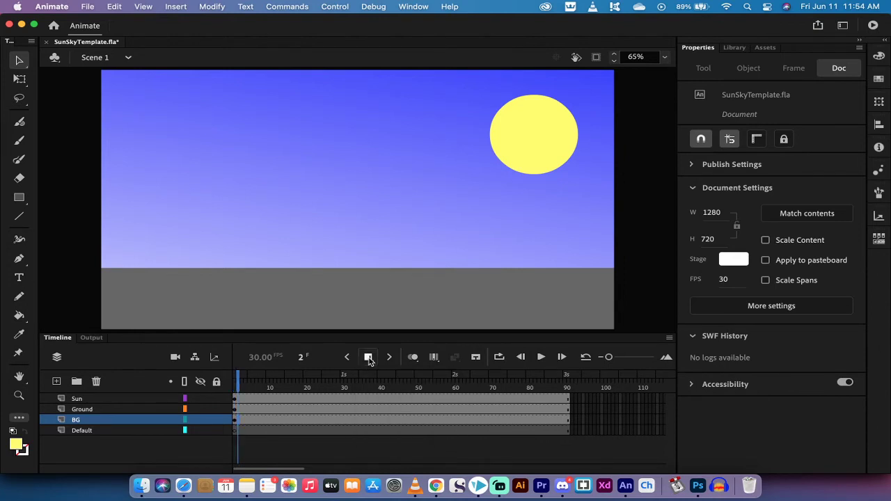
pyautogui.click(369, 359)
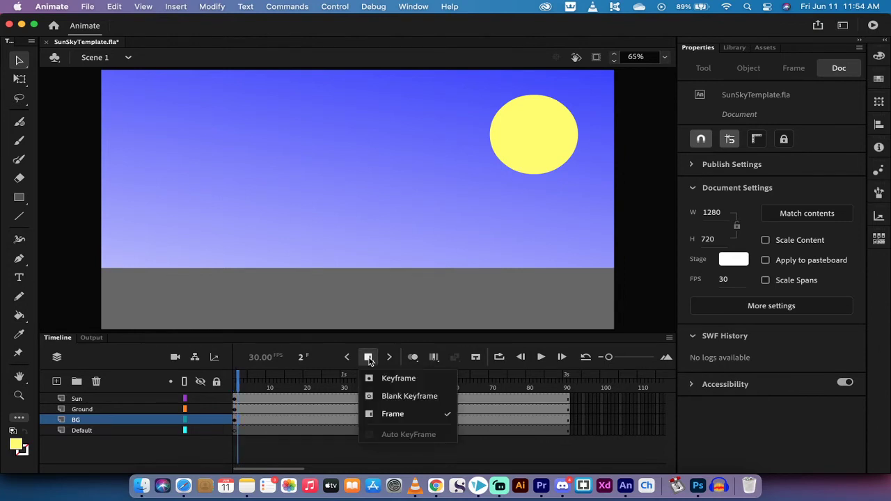
pyautogui.click(236, 384)
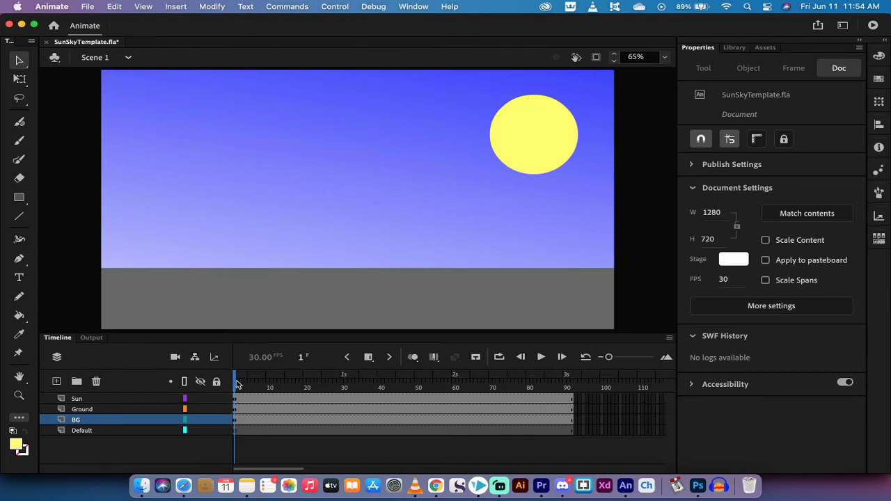
pyautogui.moveTo(237, 384); pyautogui.dragTo(343, 382)
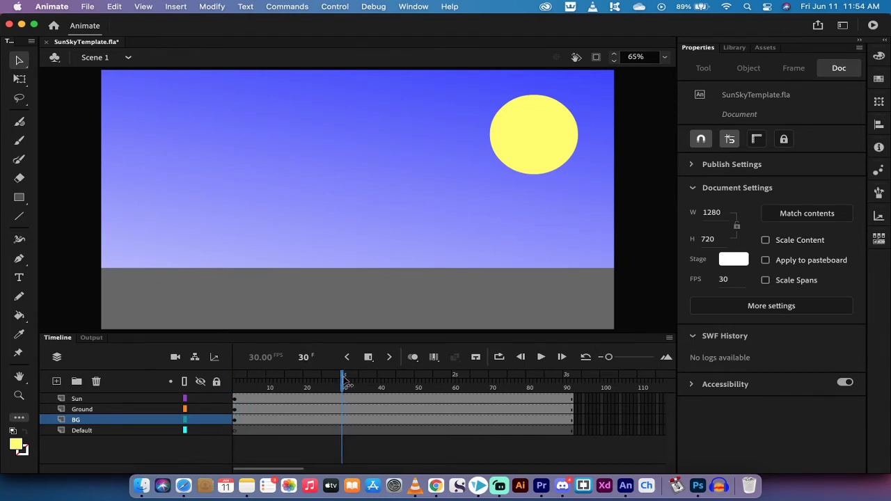
# Step: Insert a keyframe on the Sun layer at frame 30
pyautogui.moveTo(104, 399)
pyautogui.click(89, 402)
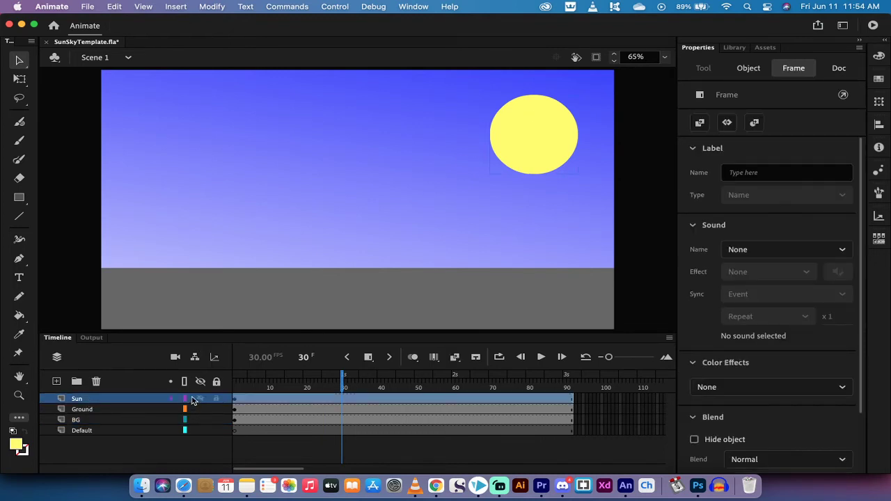
pyautogui.click(369, 358)
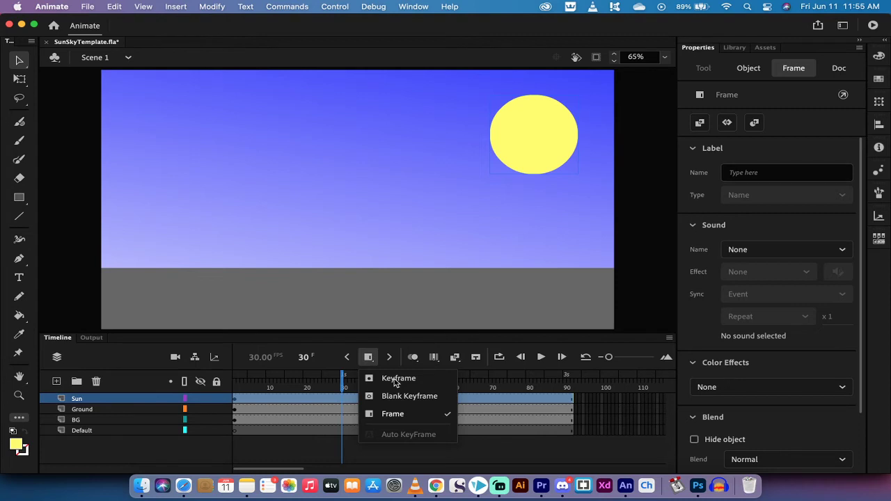
pyautogui.click(397, 379)
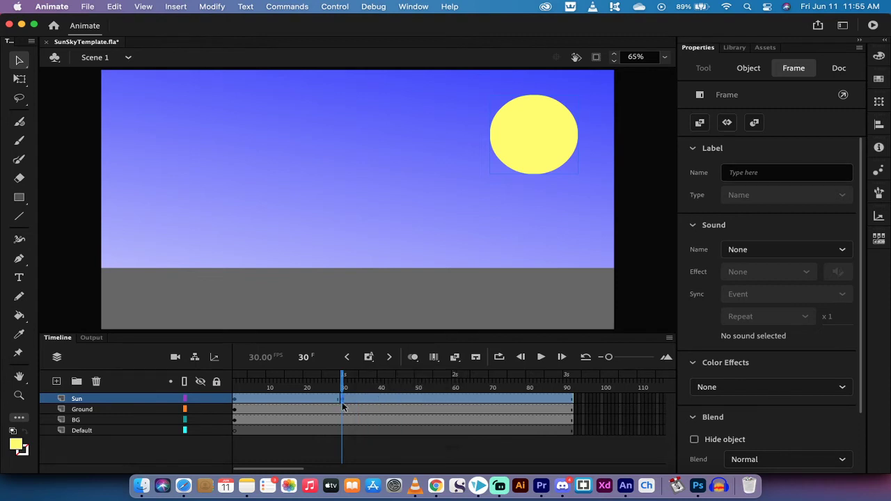
pyautogui.moveTo(344, 380); pyautogui.dragTo(332, 380)
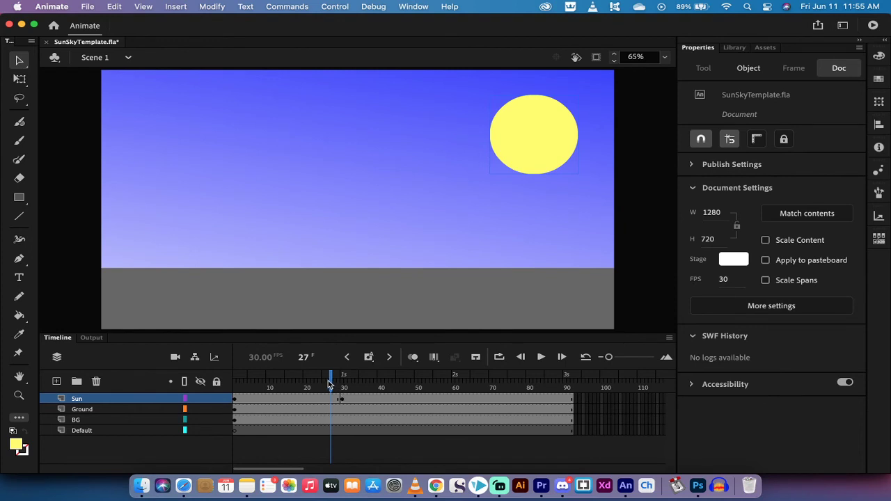
pyautogui.moveTo(332, 381); pyautogui.dragTo(342, 383)
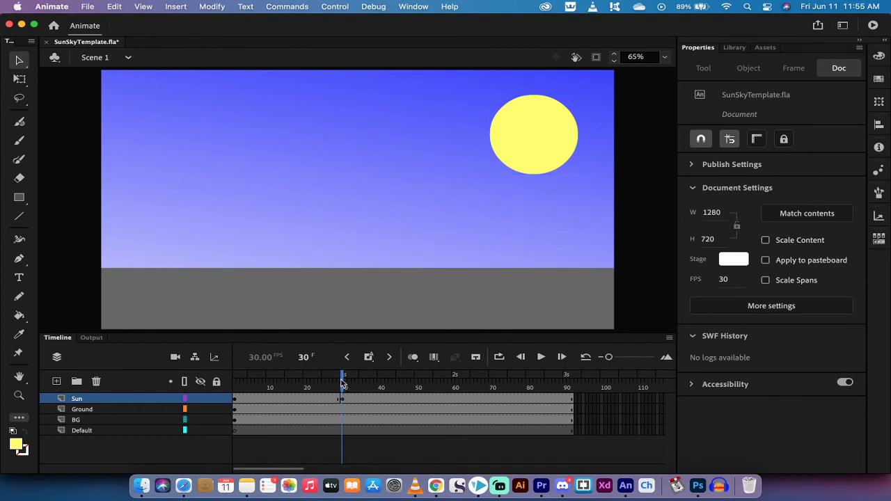
# Step: At frame 30, move the sun left to X 530 and return to Scene 1
pyautogui.doubleClick(528, 129)
pyautogui.click(528, 129)
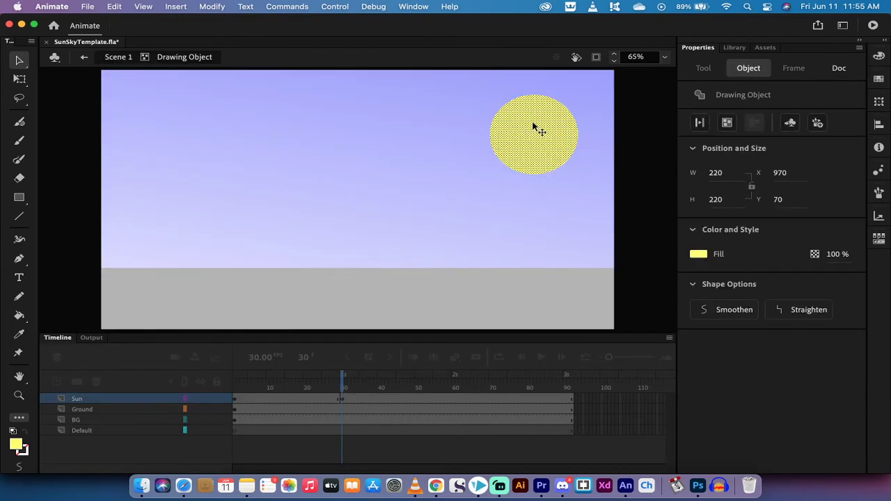
pyautogui.moveTo(536, 128); pyautogui.dragTo(359, 135)
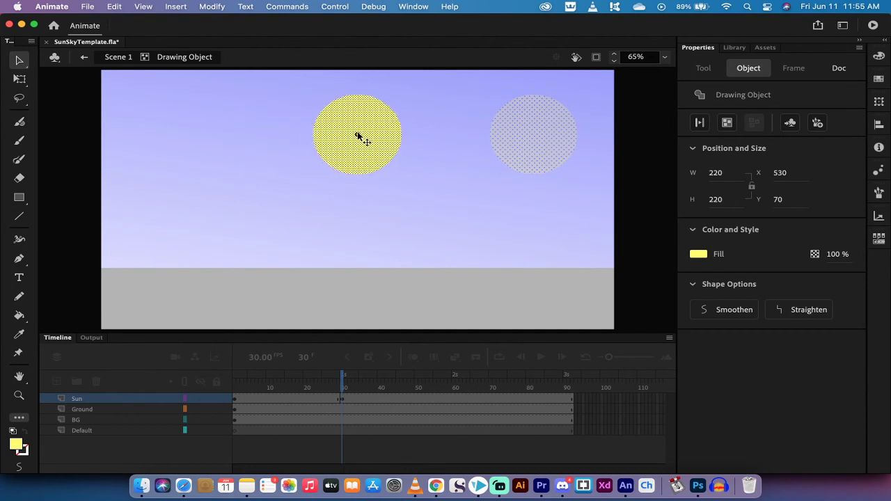
pyautogui.moveTo(358, 136); pyautogui.dragTo(358, 137)
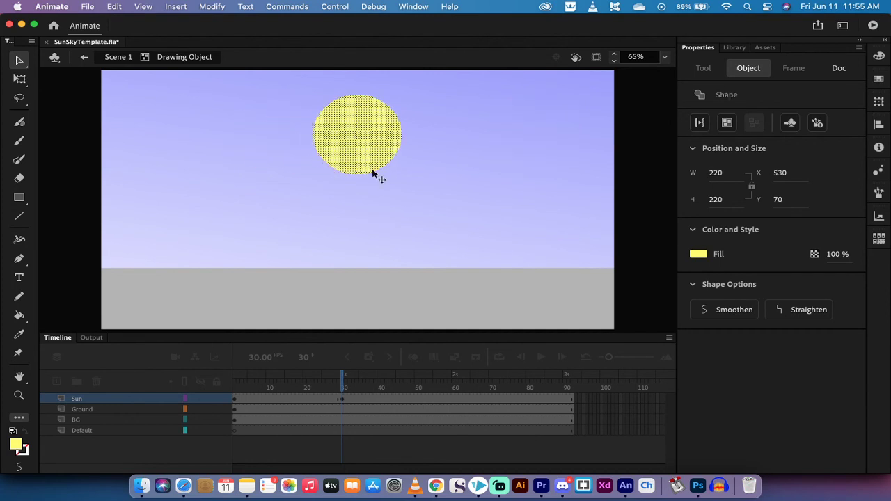
pyautogui.click(84, 59)
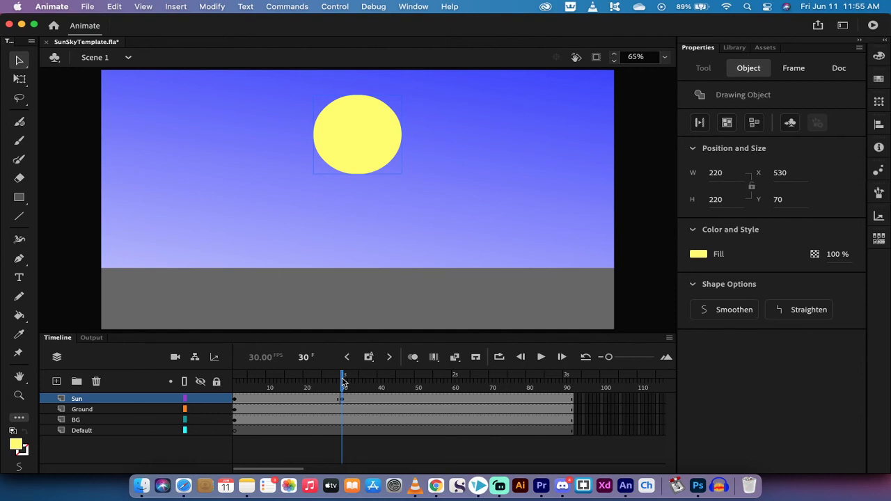
pyautogui.moveTo(344, 383); pyautogui.dragTo(235, 385)
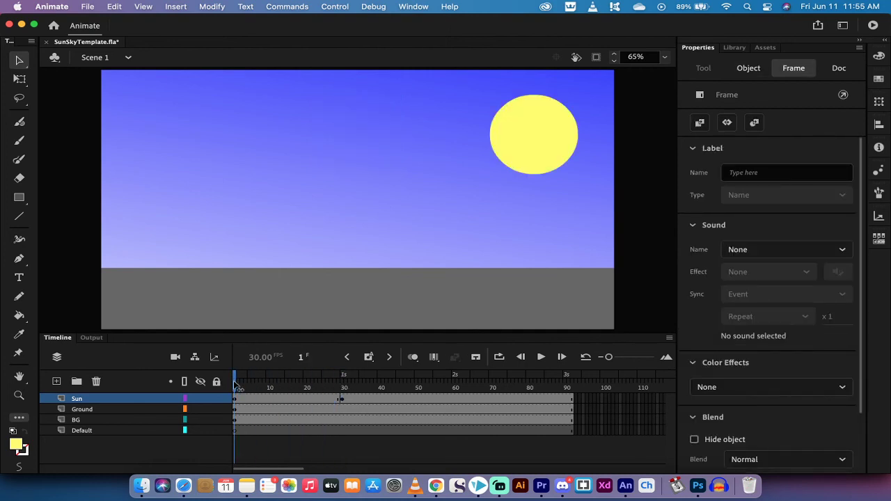
pyautogui.moveTo(234, 384); pyautogui.dragTo(345, 374)
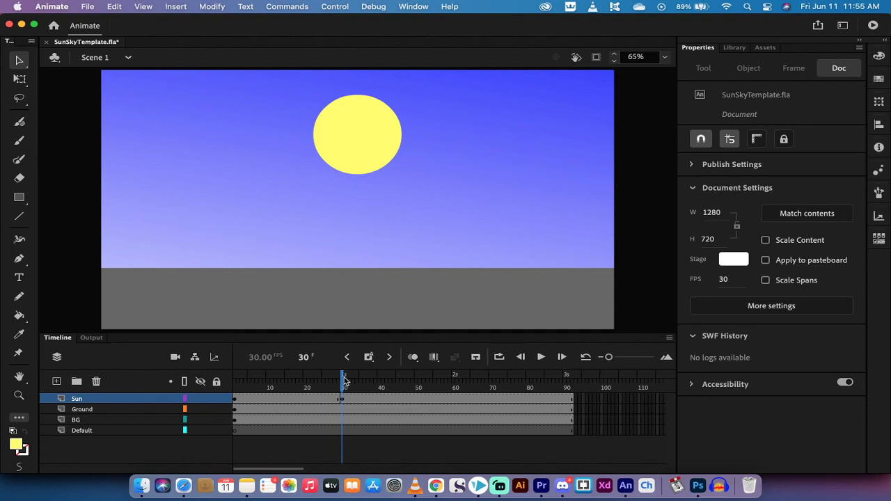
pyautogui.moveTo(345, 382)
pyautogui.mouseDown()
pyautogui.moveTo(466, 377)
pyautogui.moveTo(454, 377)
pyautogui.mouseUp()
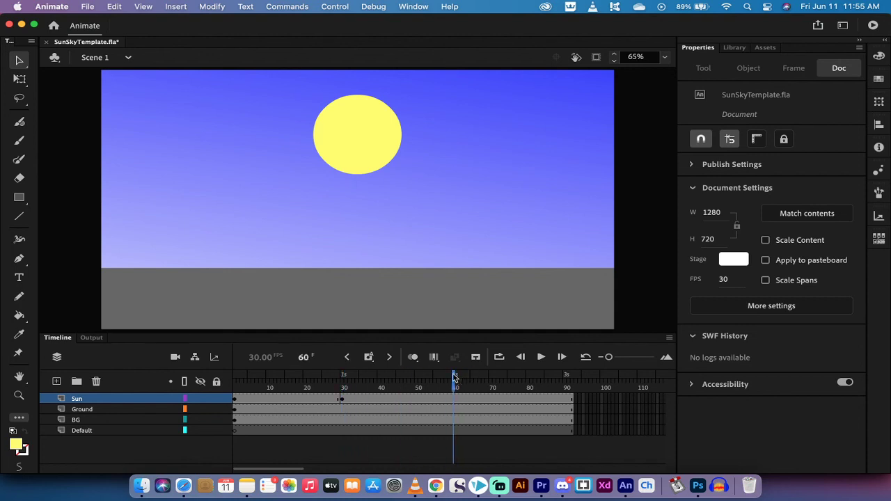